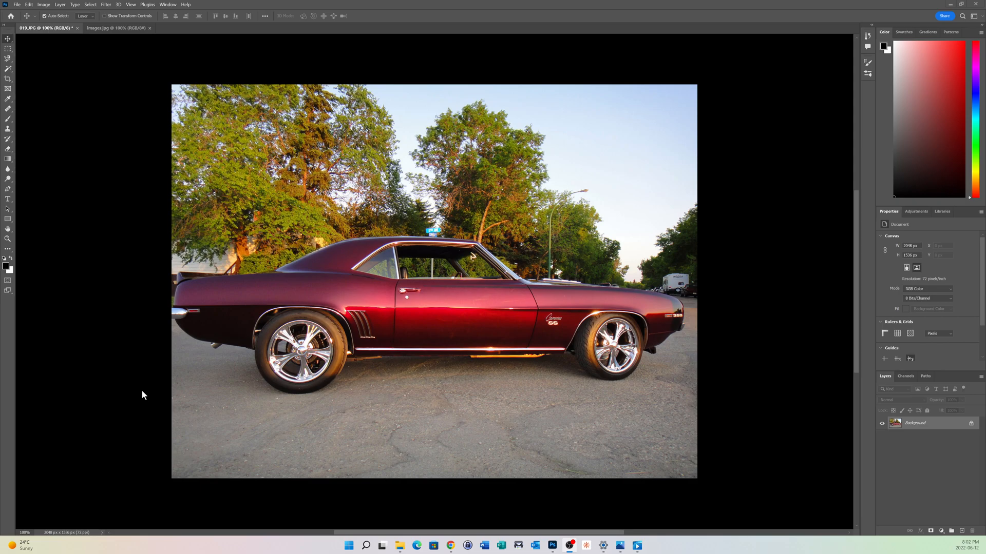
Copy the motorcycle picture from images.jpg into 019.JPG as a layer and position it on the car door.
left_click(102, 27)
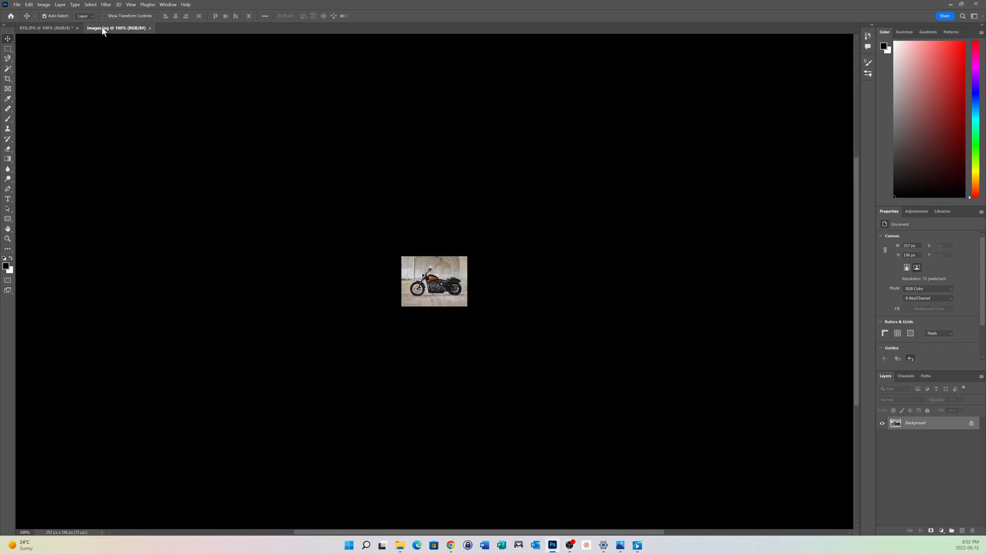
left_click(64, 28)
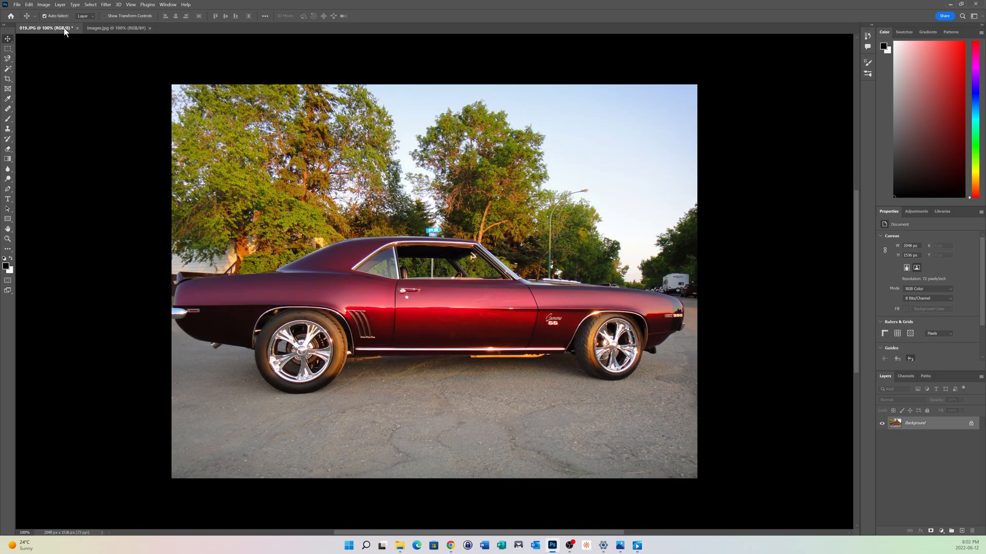
left_click(125, 31)
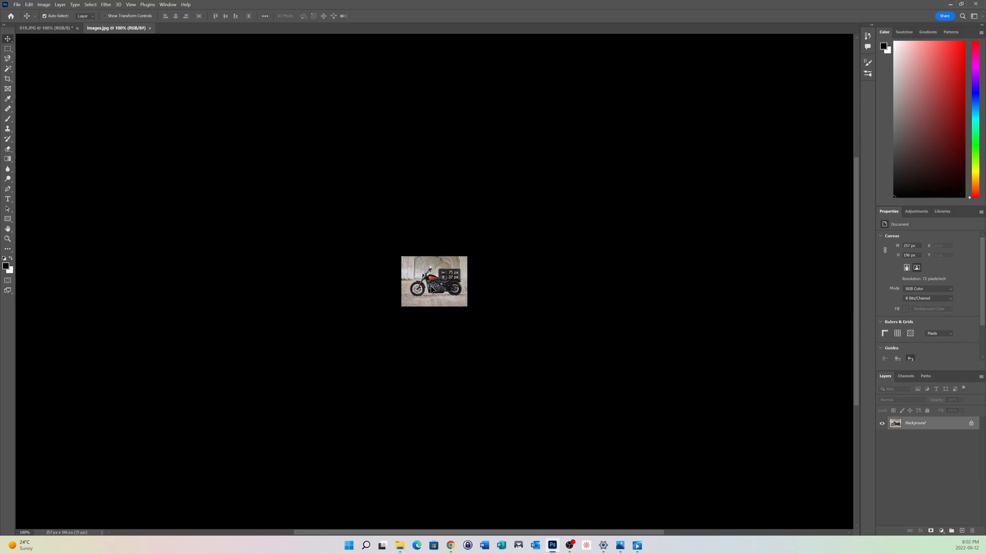
scroll(77, 37, "up", 3)
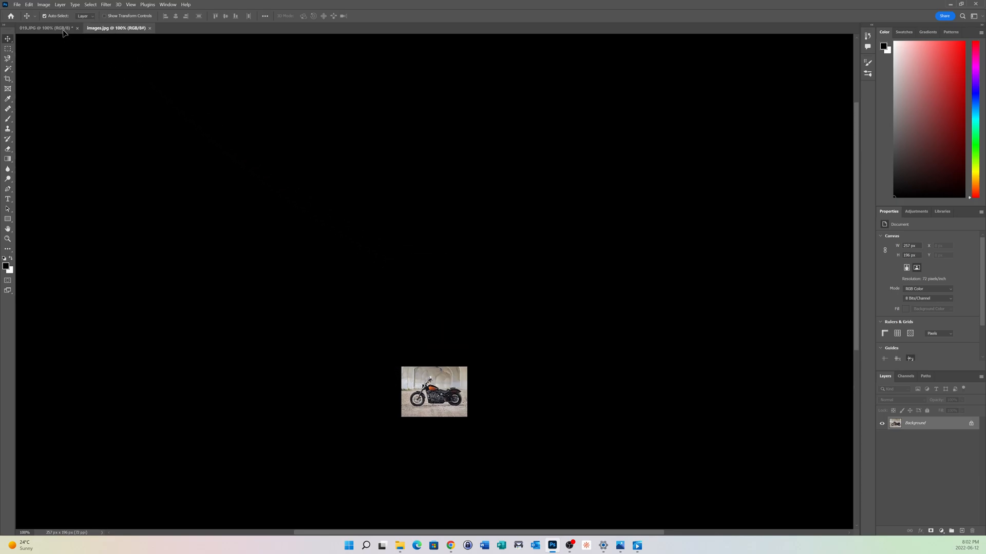
left_click(63, 29)
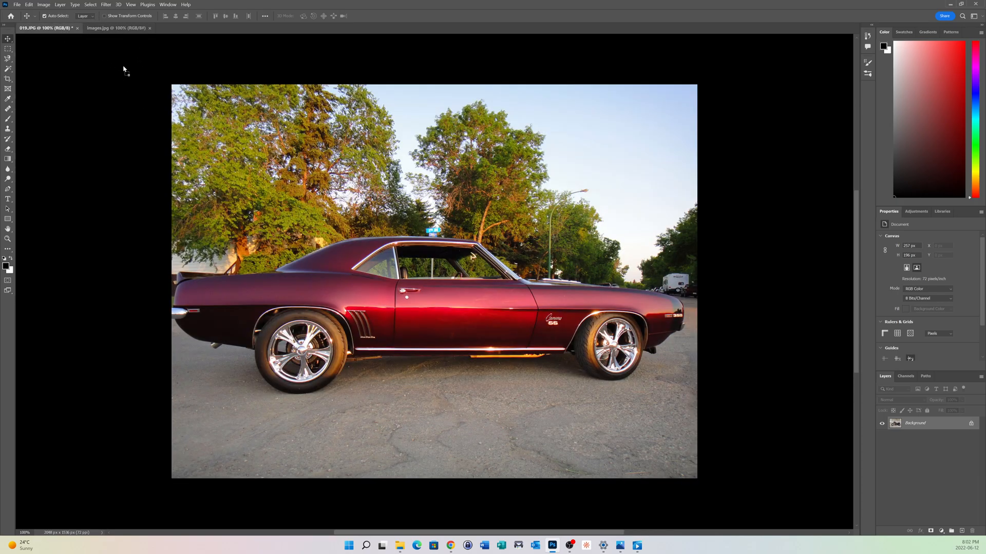
left_click_drag(451, 312, 448, 314)
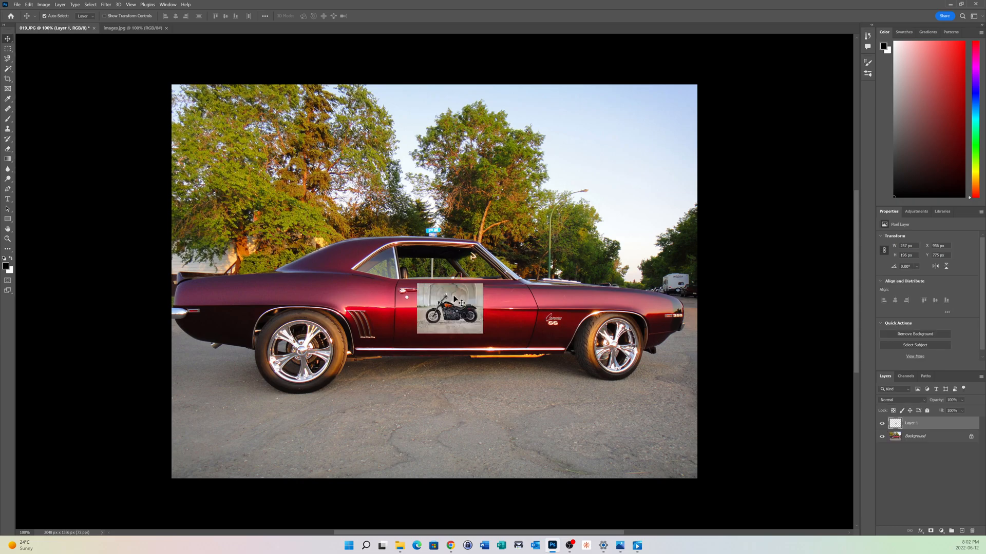
left_click_drag(451, 293, 464, 304)
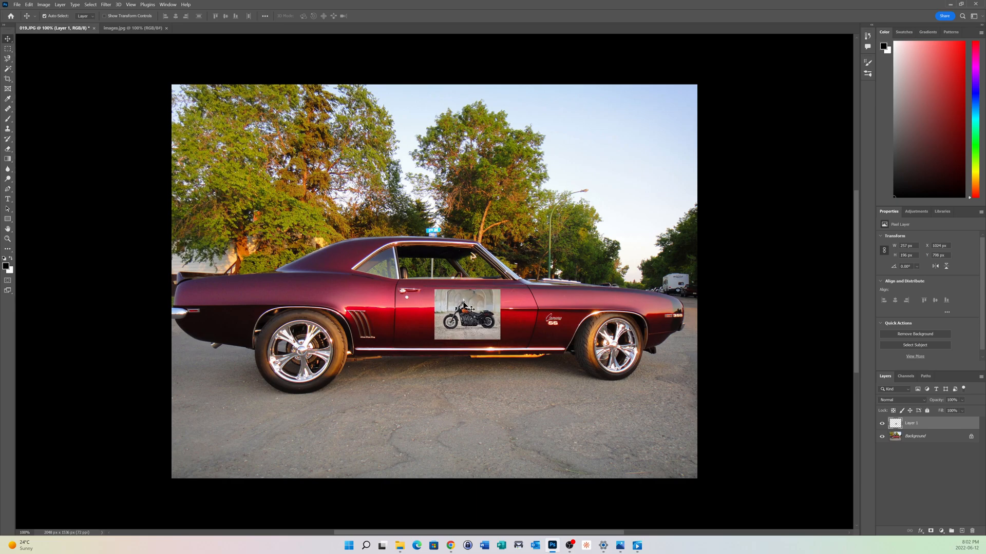
Scale the motorcycle layer up to about 121% and recentre it on the car door.
key("ctrl+t")
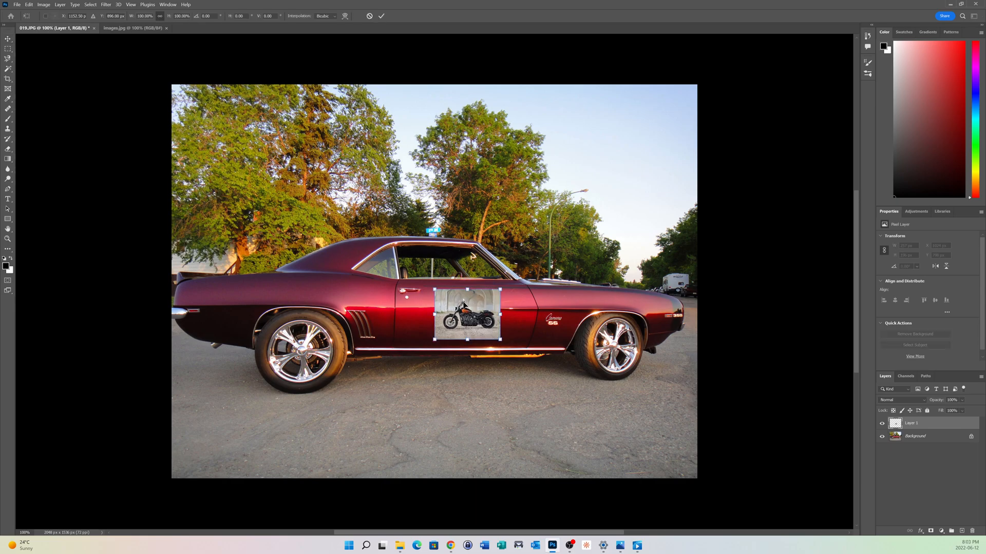
left_click_drag(500, 290, 517, 282)
left_click_drag(490, 312, 484, 319)
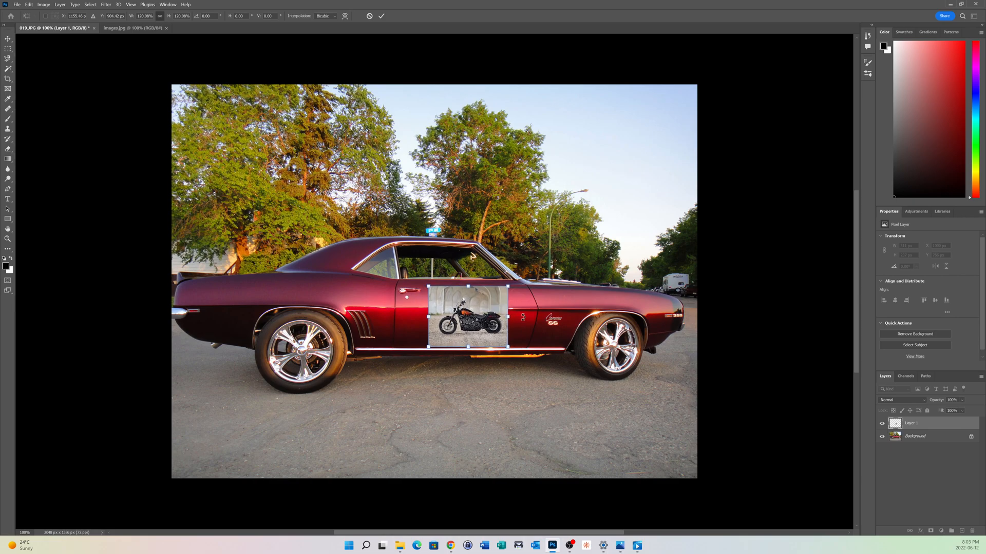
key("Return")
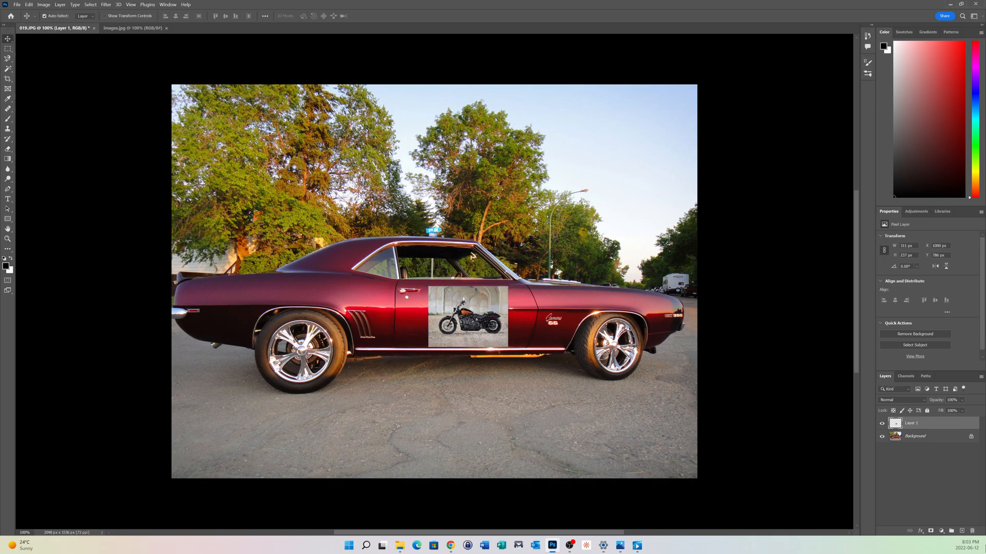
Add a layer mask to the motorcycle layer and fade the picture's left side with a horizontal black-to-white linear gradient.
left_click(931, 532)
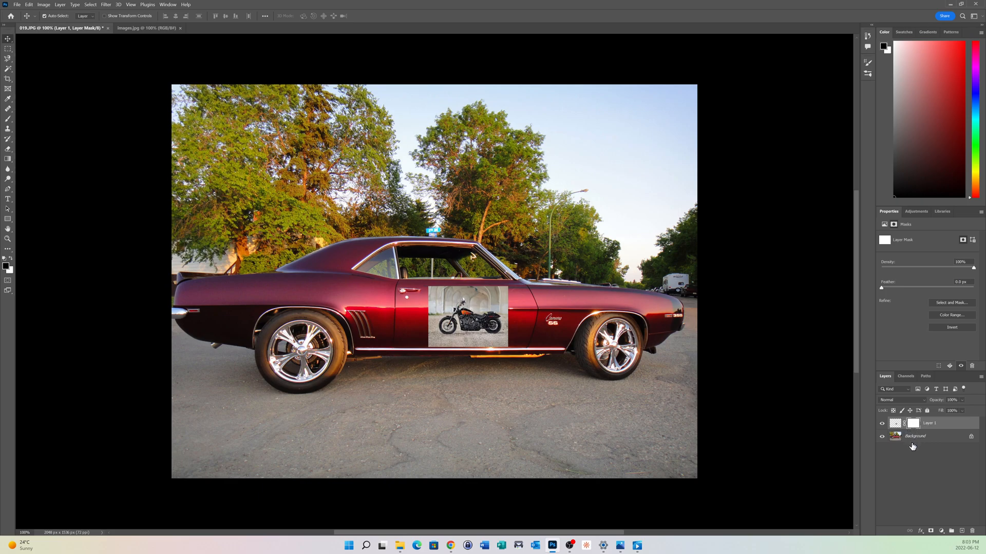
left_click(9, 161)
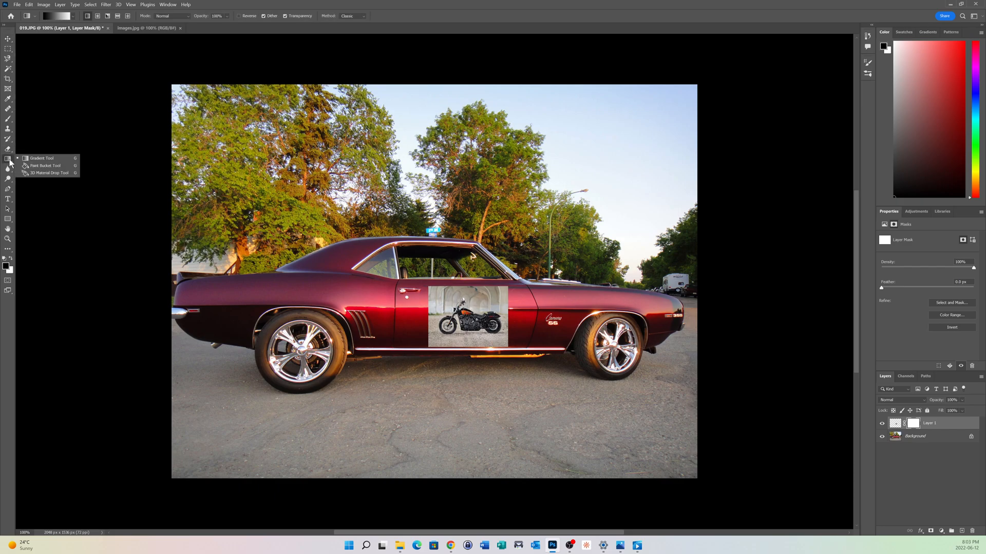
left_click(39, 159)
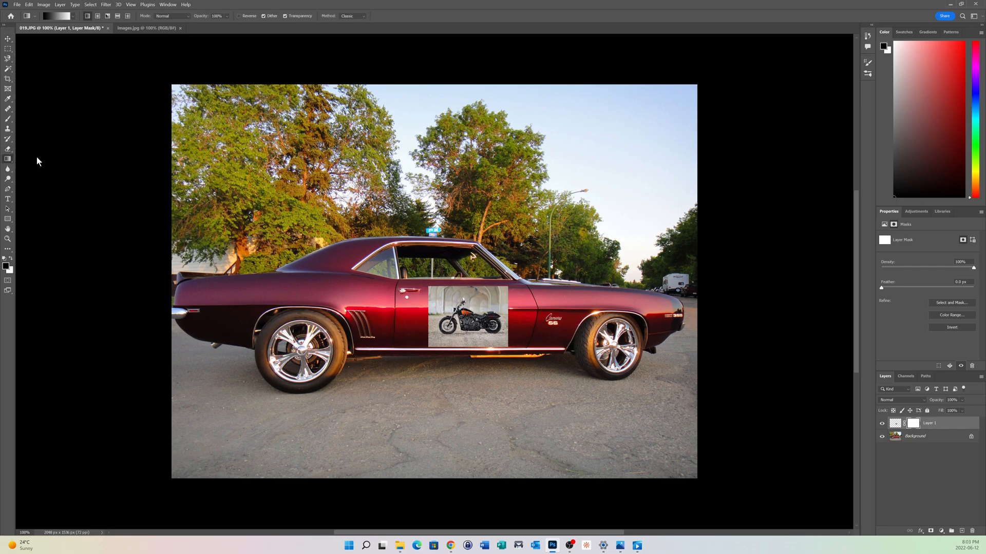
left_click(74, 17)
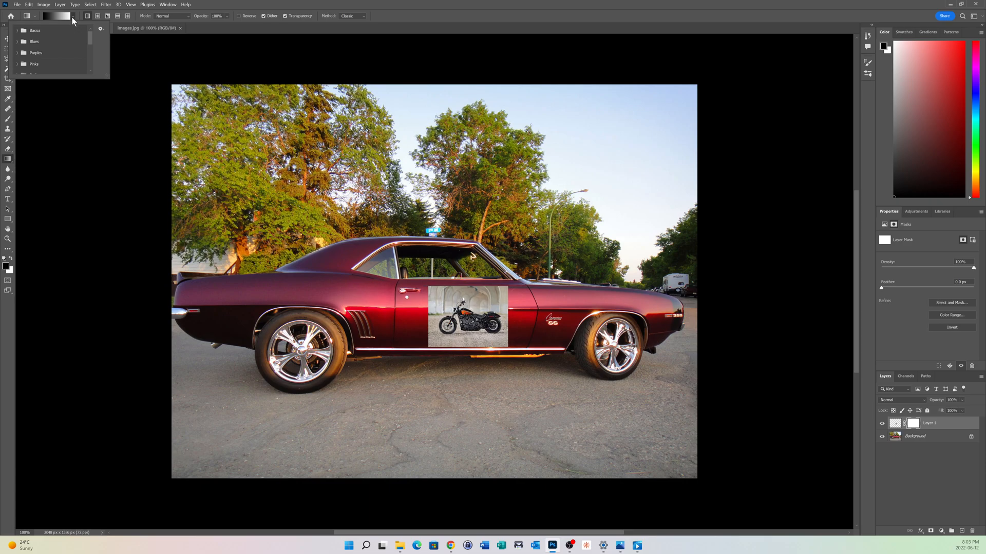
left_click(17, 32)
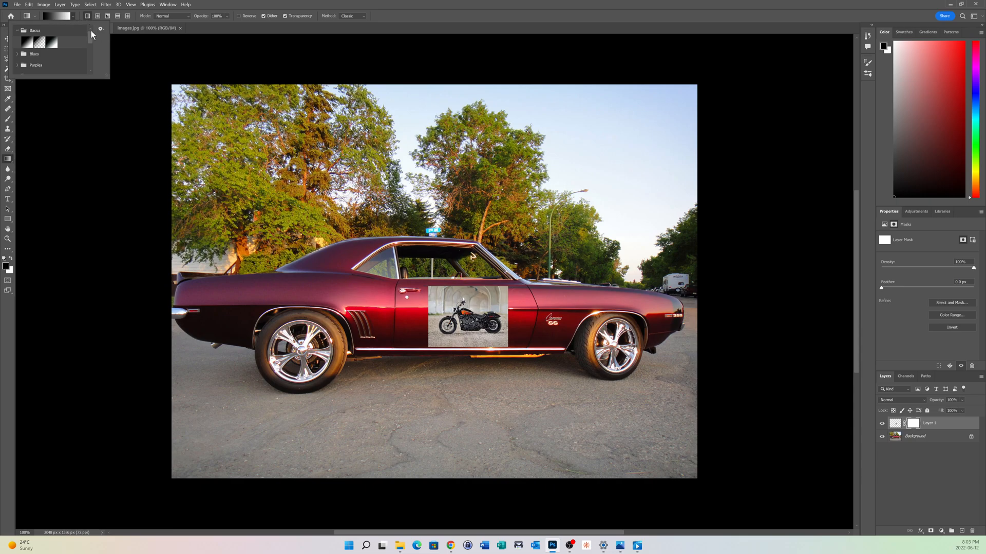
left_click(72, 17)
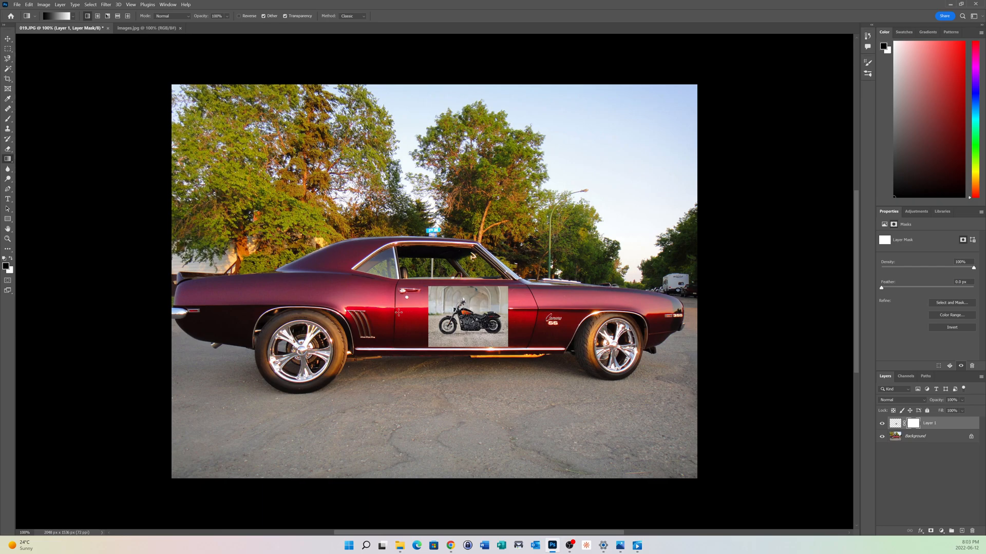
left_click_drag(398, 312, 529, 315)
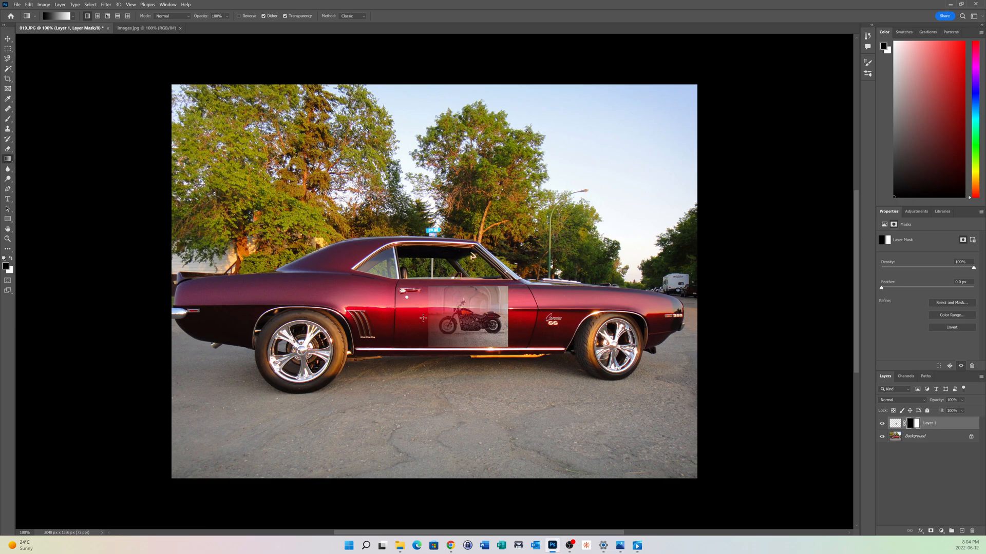
left_click_drag(430, 333, 468, 315)
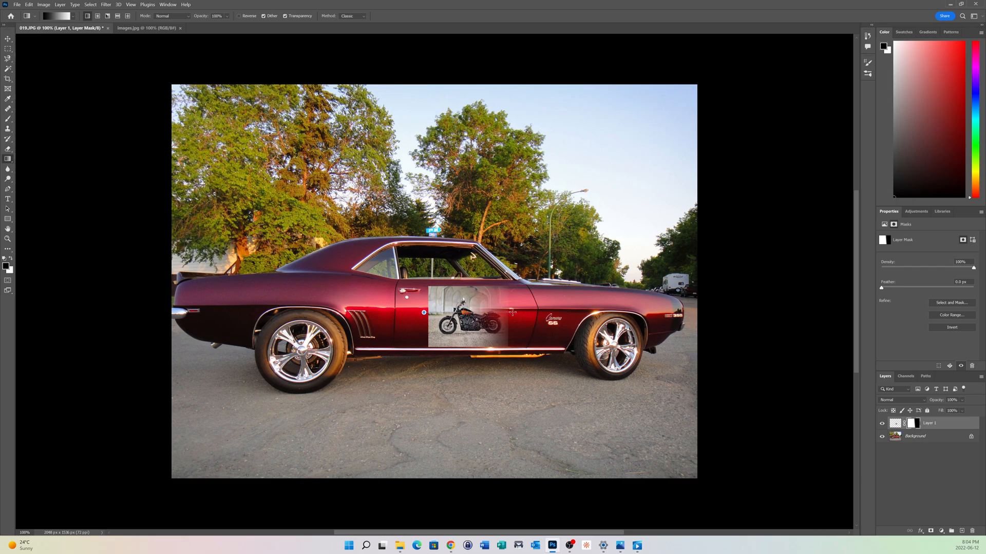
key("ctrl+z")
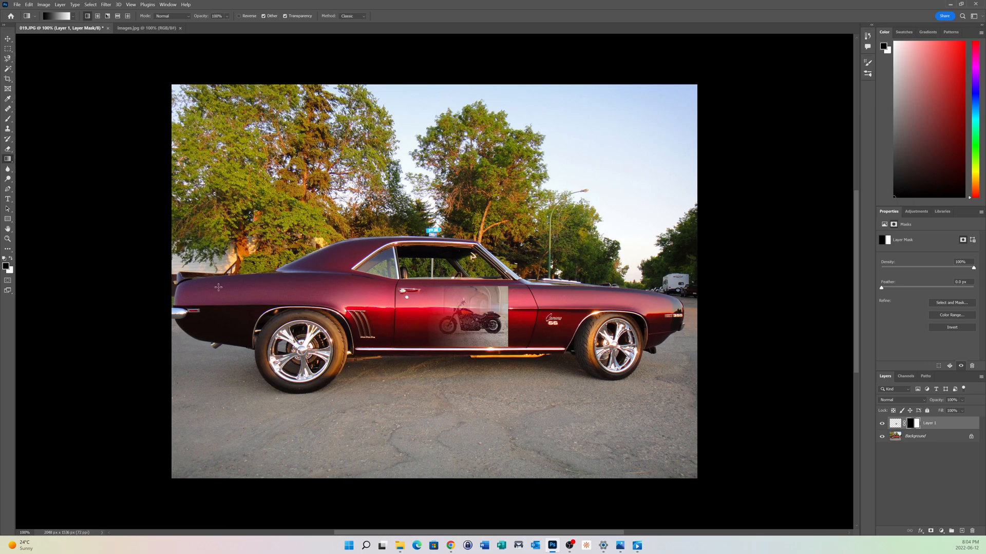
Paint black on the layer mask with the Brush tool to hide the background around the motorcycle.
left_click(11, 259)
left_click(11, 259)
left_click(8, 119)
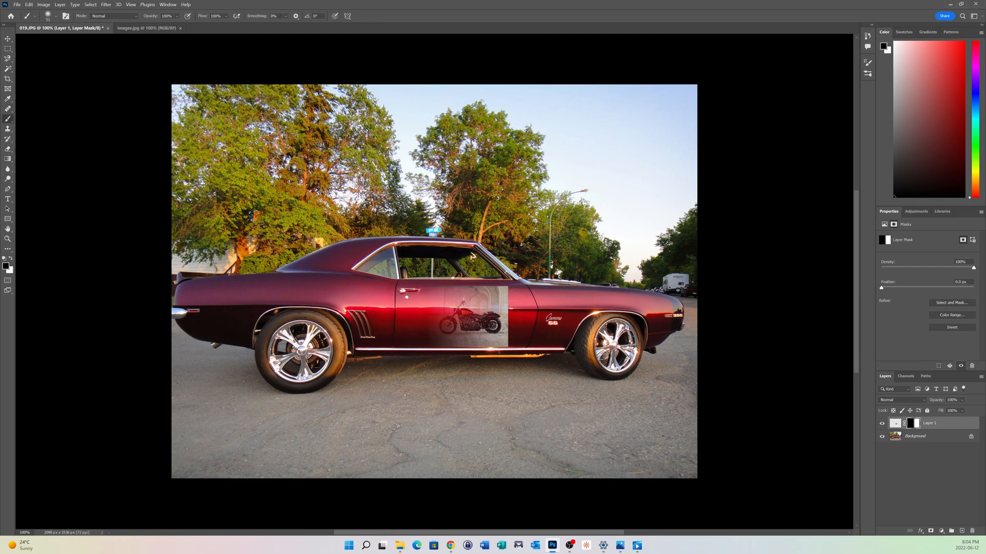
mouse_move(437, 291)
left_mouse_down()
mouse_move(503, 288)
mouse_move(509, 311)
mouse_move(508, 338)
mouse_move(441, 343)
mouse_move(429, 323)
mouse_move(487, 339)
mouse_move(503, 337)
mouse_move(506, 319)
mouse_move(474, 297)
mouse_move(501, 298)
mouse_move(454, 296)
mouse_move(444, 311)
mouse_move(443, 298)
mouse_move(436, 336)
mouse_move(497, 340)
mouse_move(508, 327)
left_mouse_up()
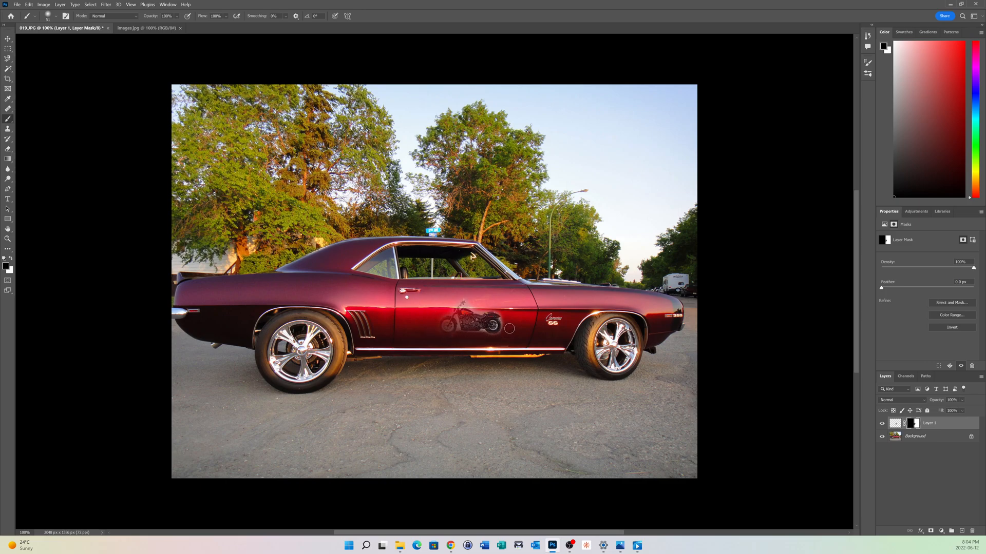
Reduce the soft round brush to about 29 px and mask out the leftover background close to the motorcycle's outline.
key("shift+bracketright")
key("shift+bracketright")
key("shift+bracketleft")
key("shift+bracketleft")
key("shift+bracketright")
key("shift+bracketright")
key("shift+bracketleft")
key("shift+bracketleft")
left_click(56, 16)
left_click_drag(51, 42, 49, 41)
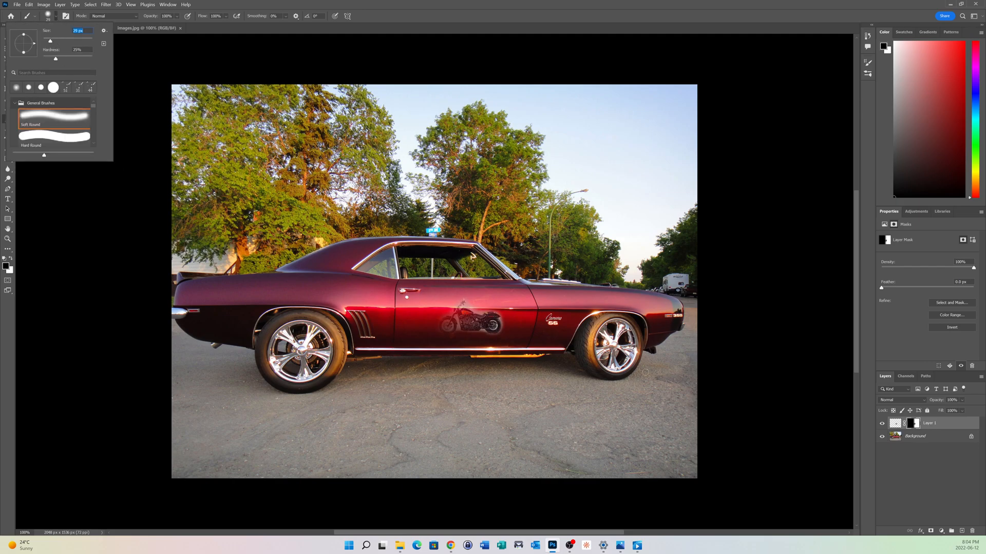
left_click(482, 338)
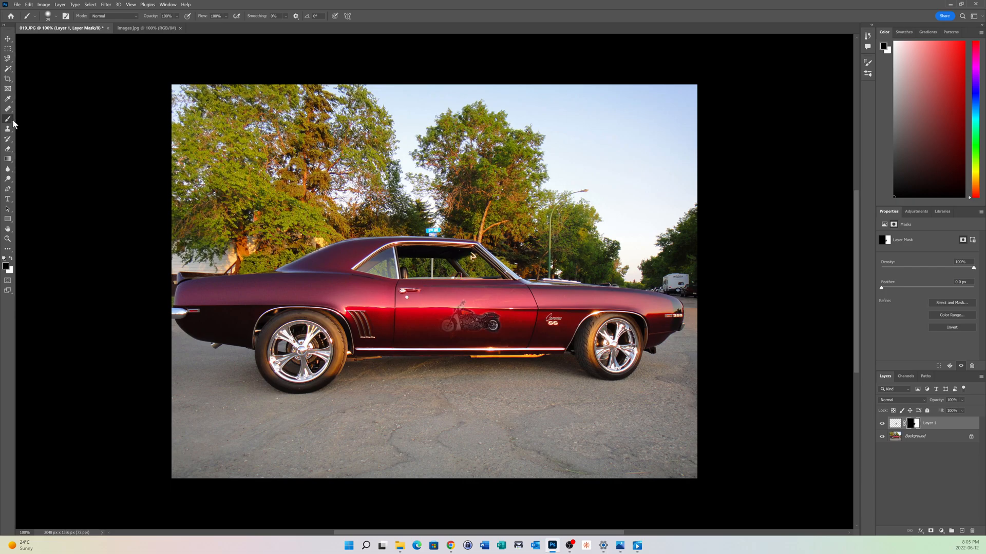
Set the brush size to 15 px for finer masking along the motorcycle's edges.
left_click(57, 18)
left_click_drag(50, 41, 46, 41)
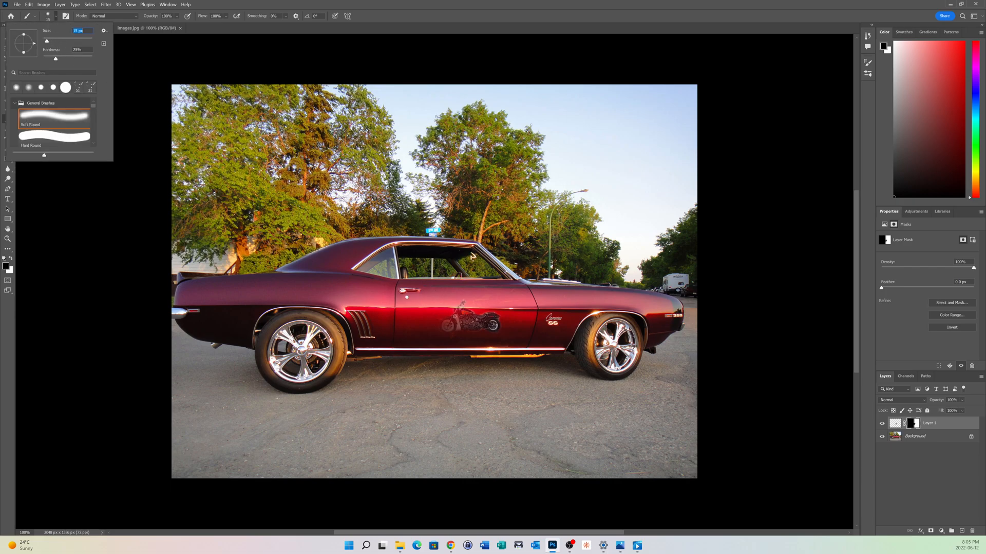
key("Return")
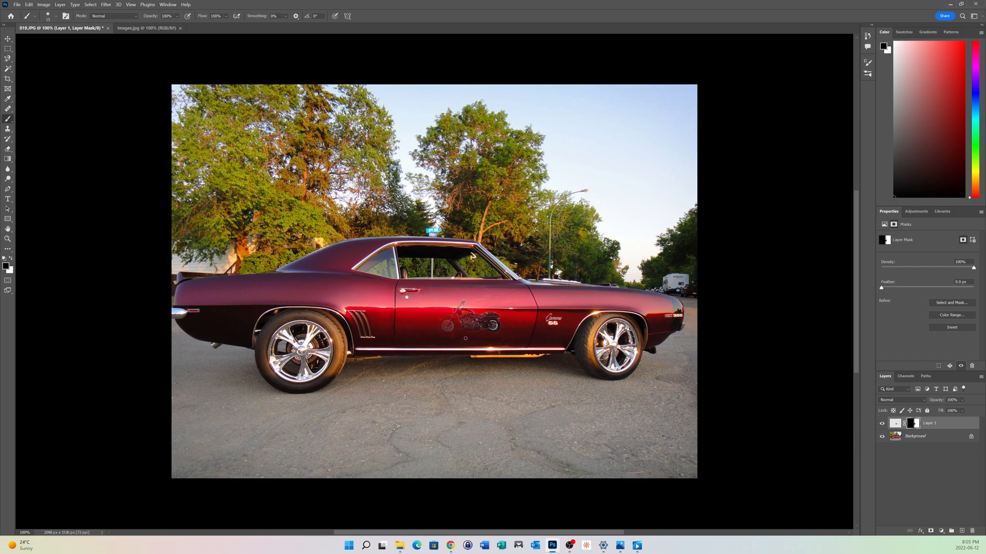
Reveal a small spot in front of the motorcycle's front wheel with white on the mask, and paint it out in black.
left_click(10, 260)
left_click_drag(432, 318, 436, 322)
left_click(10, 259)
left_click(6, 266)
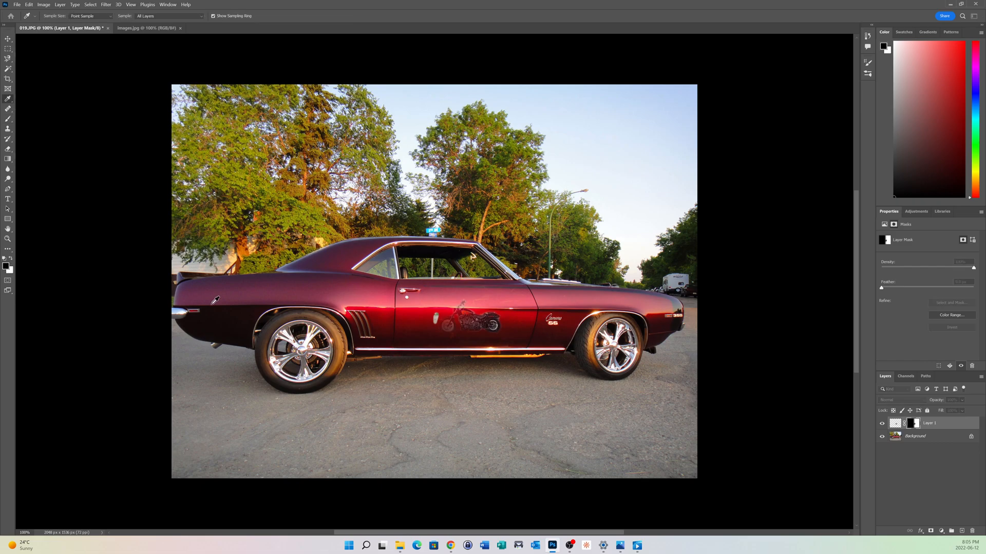
key("b")
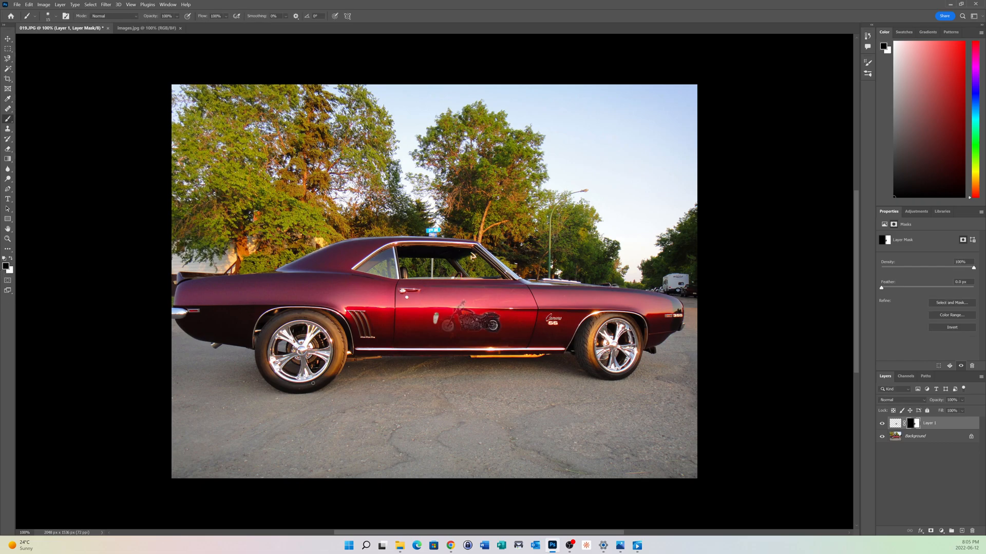
left_click_drag(435, 313, 437, 323)
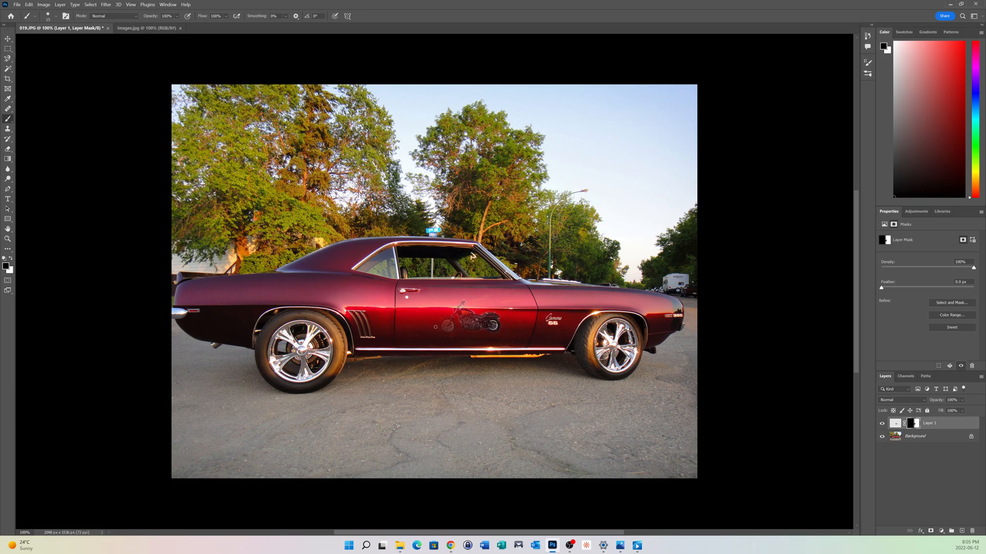